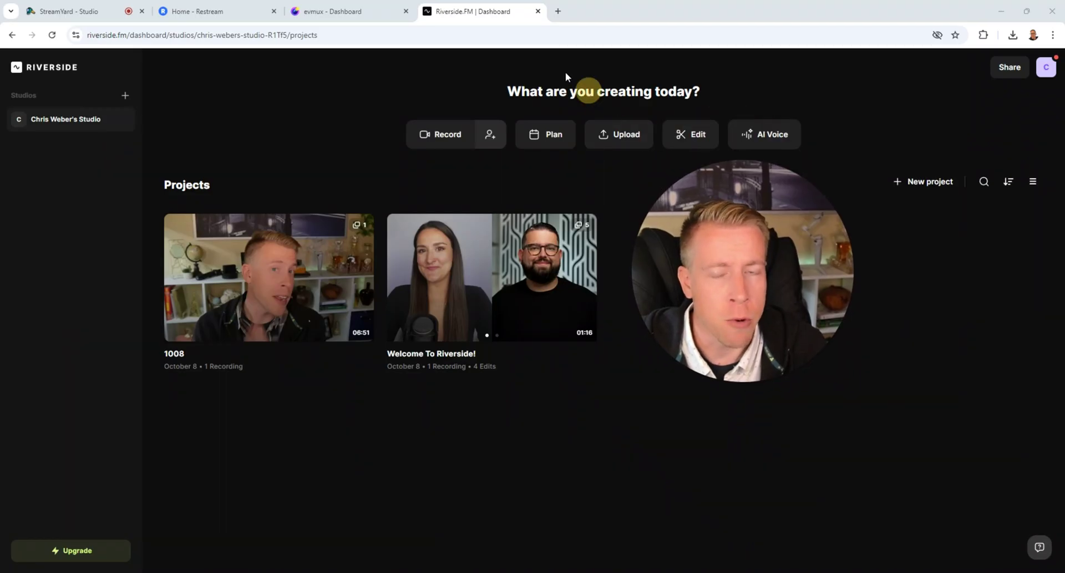
# Glance at the evmux and Restream tabs, then return to the Riverside project editor.
pyautogui.click(361, 11)
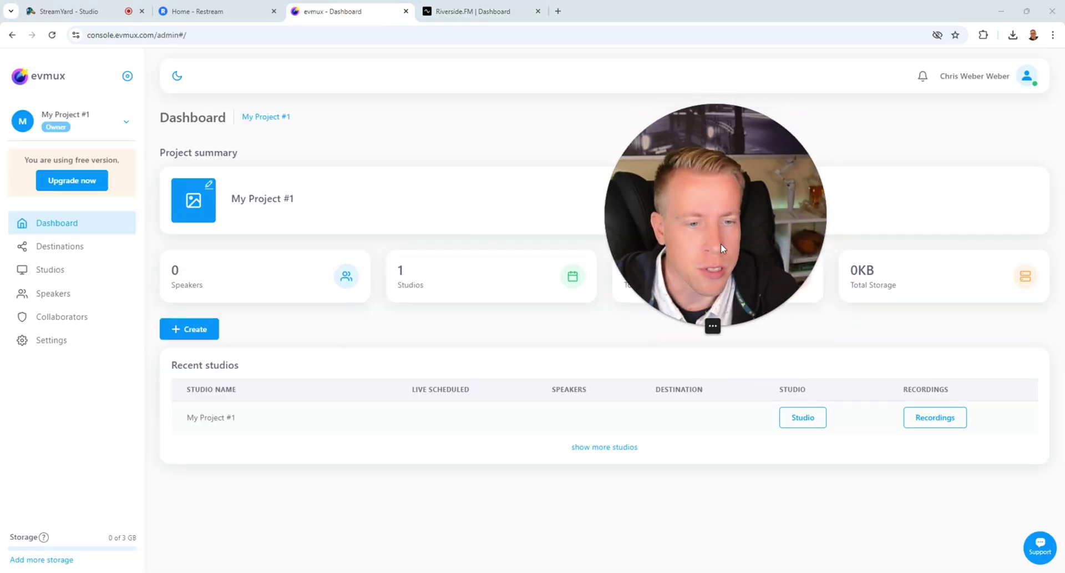
pyautogui.click(233, 11)
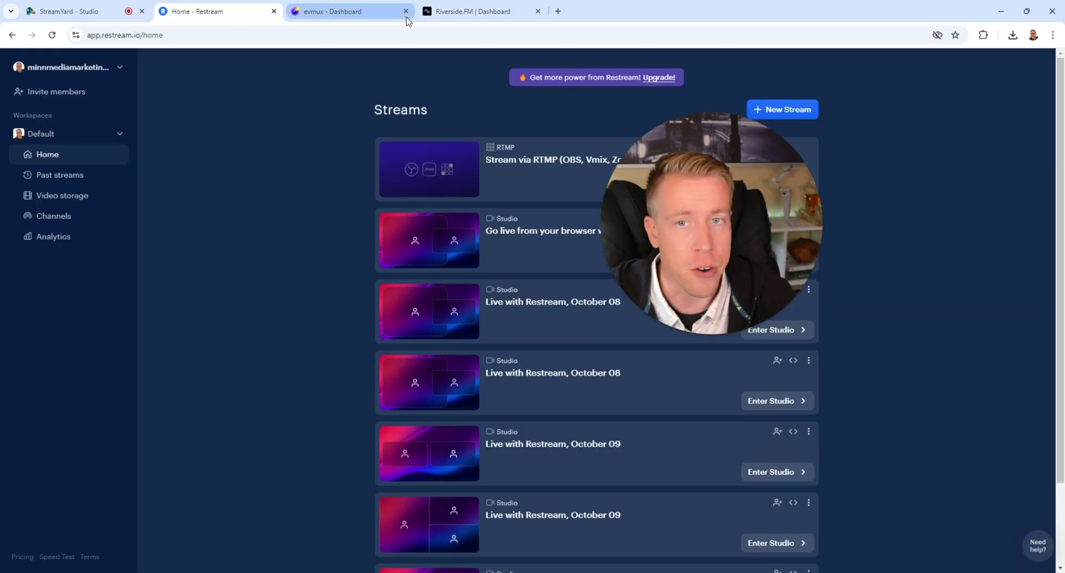
pyautogui.click(471, 11)
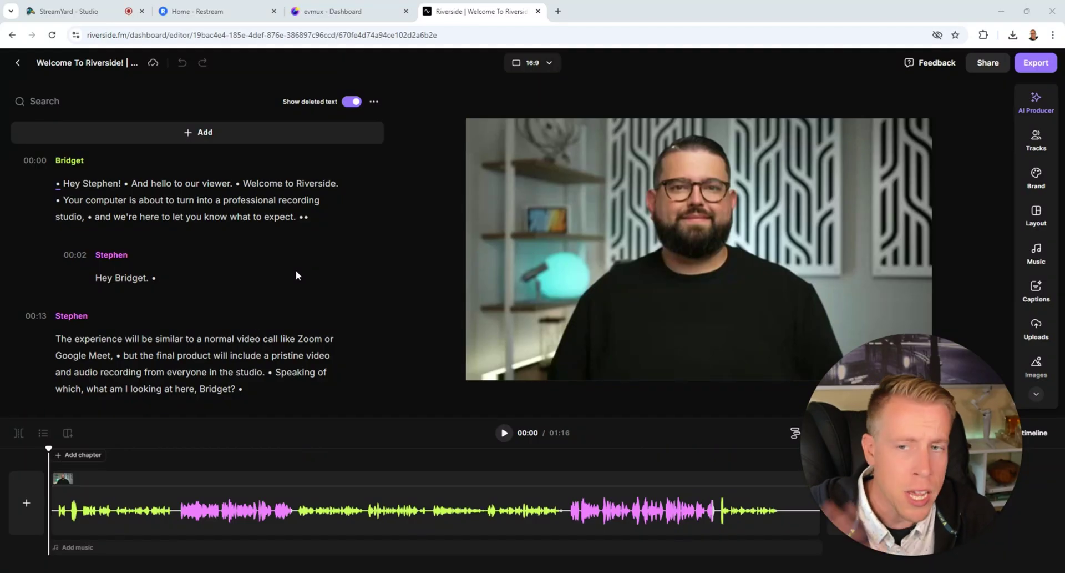
# Move the editor playhead to around 00:17–00:19 and select a passage of the transcript.
pyautogui.click(121, 493)
pyautogui.click(222, 493)
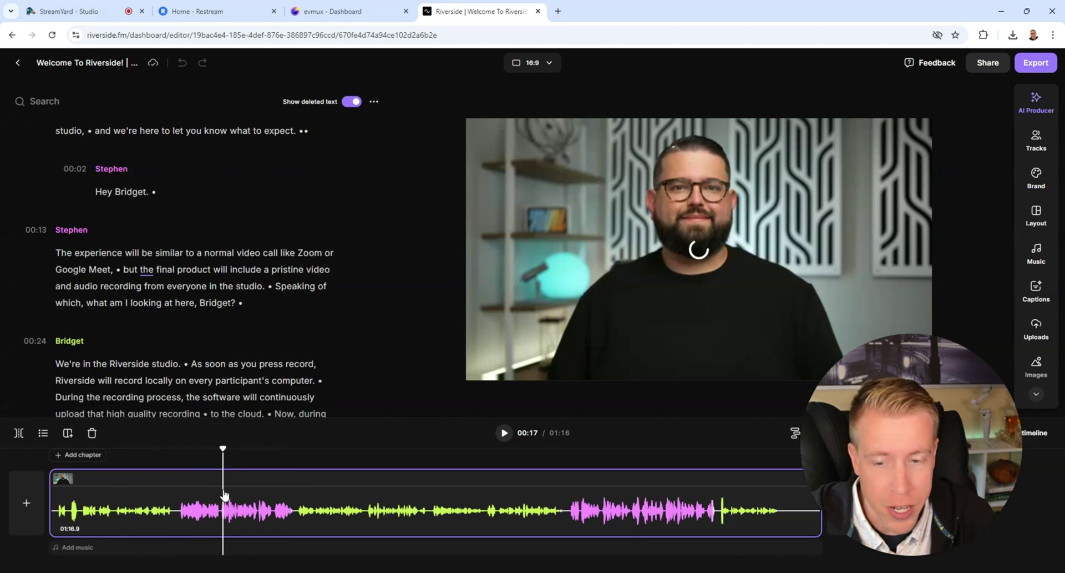
pyautogui.click(246, 478)
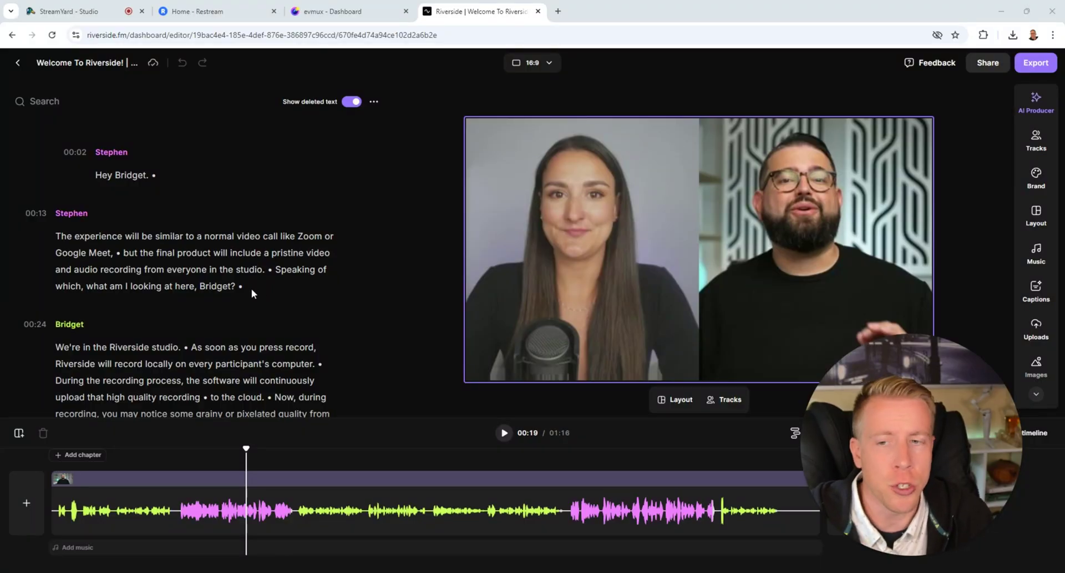
pyautogui.moveTo(250, 288); pyautogui.dragTo(115, 273)
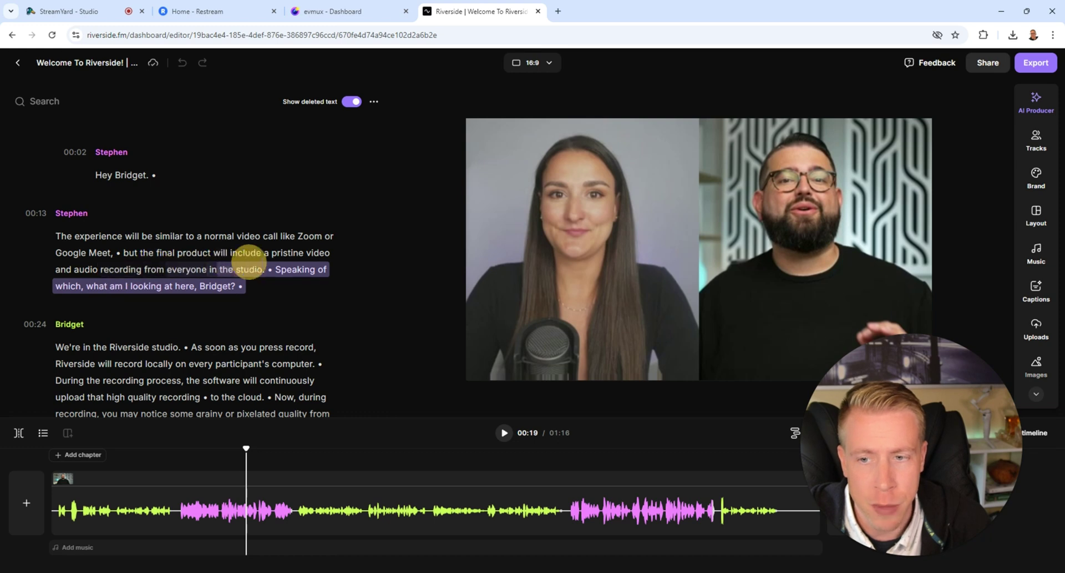
pyautogui.moveTo(251, 283); pyautogui.dragTo(278, 270)
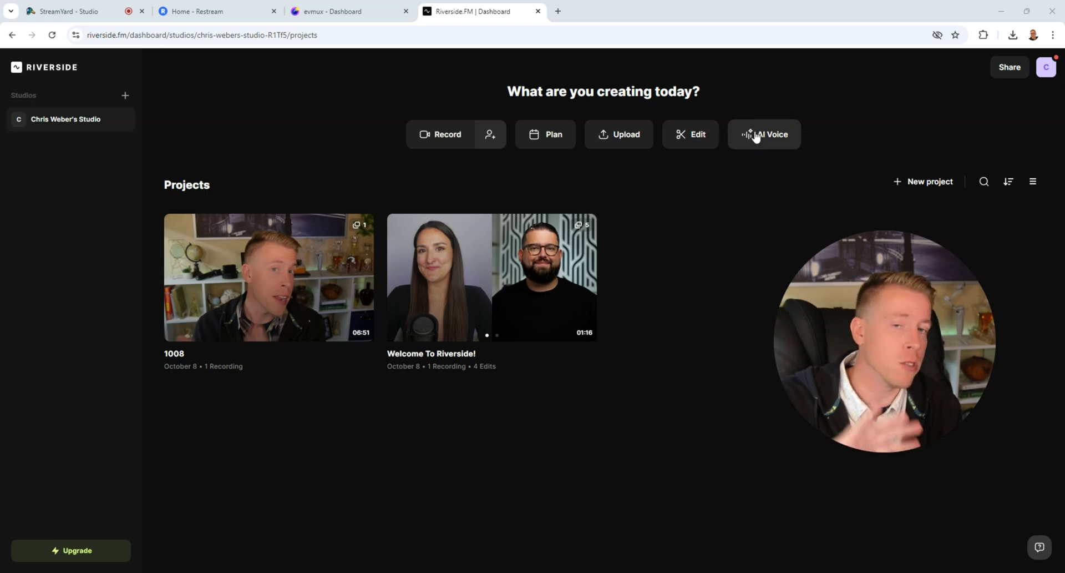
# Join the Riverside studio without headphones using the BRIO 4K camera, then switch to evmux.
pyautogui.click(448, 137)
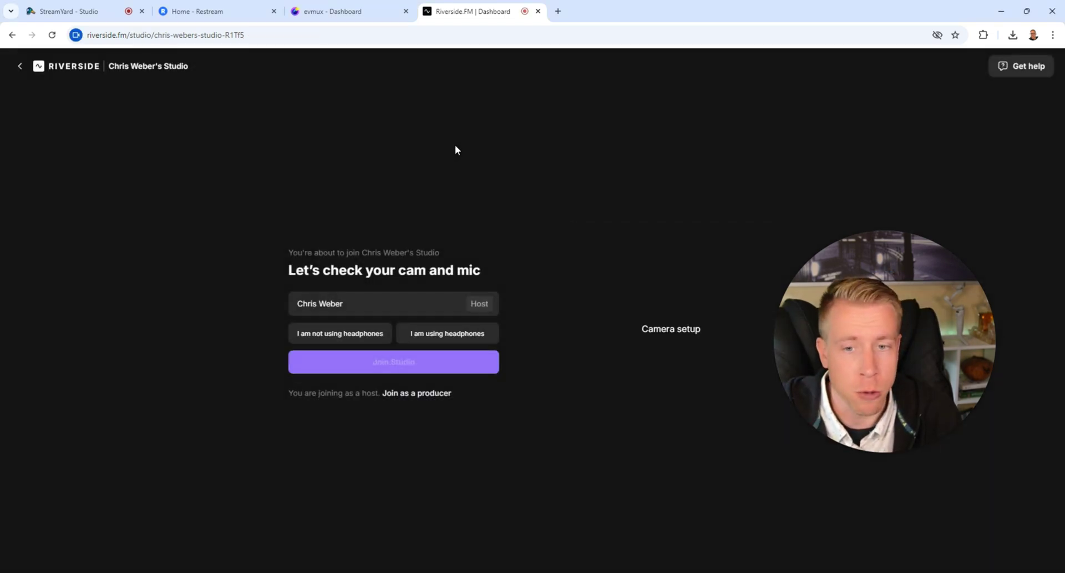
pyautogui.click(340, 333)
pyautogui.click(398, 365)
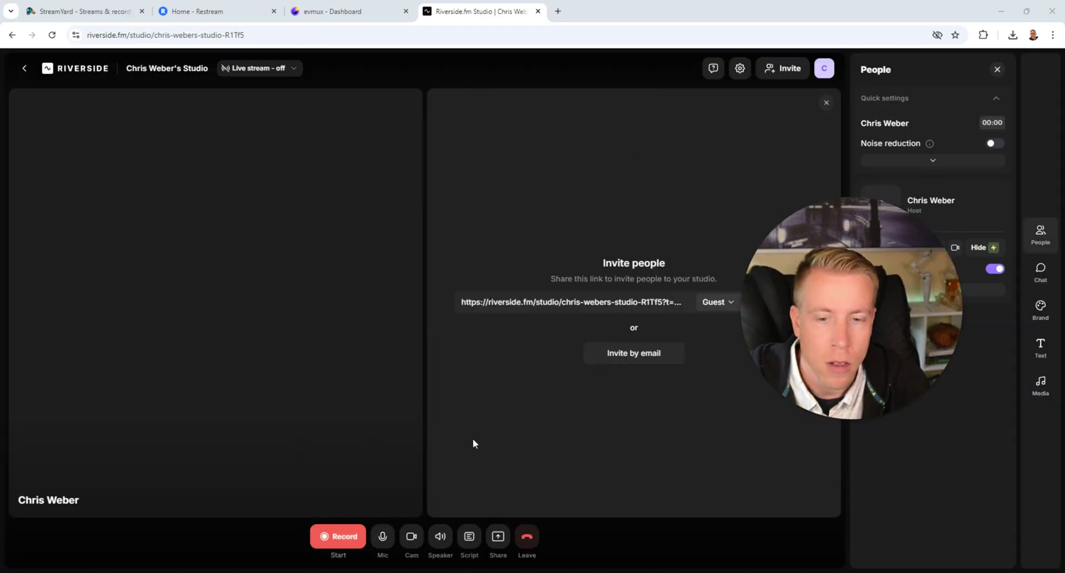
pyautogui.click(406, 449)
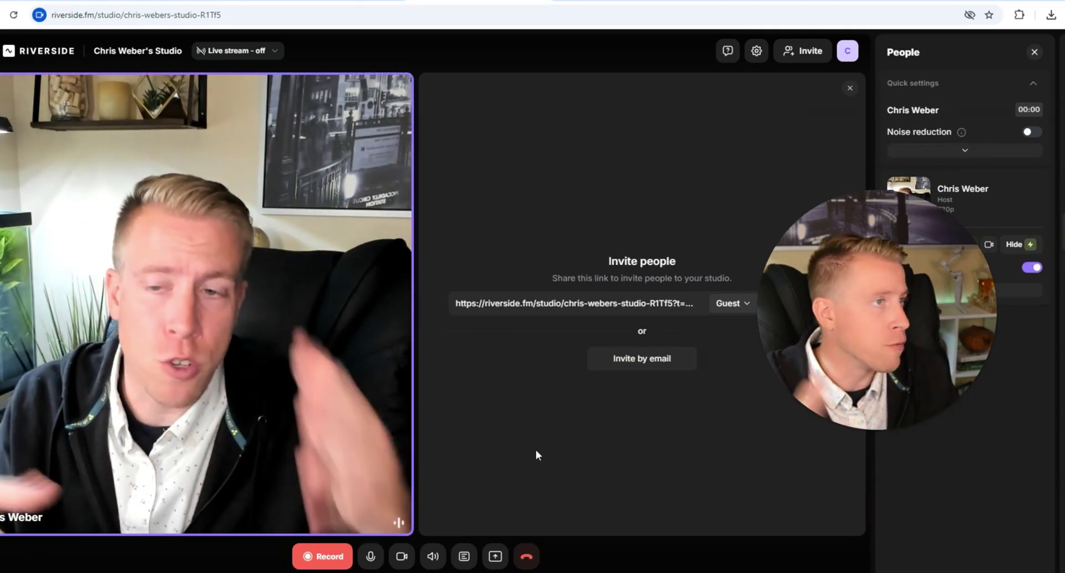
pyautogui.click(323, 559)
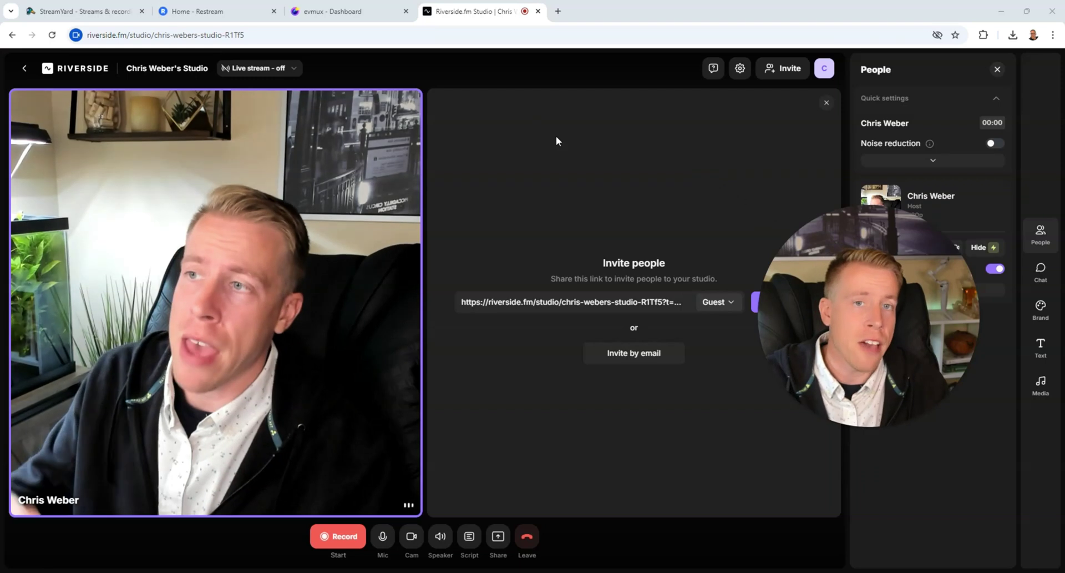
pyautogui.click(363, 16)
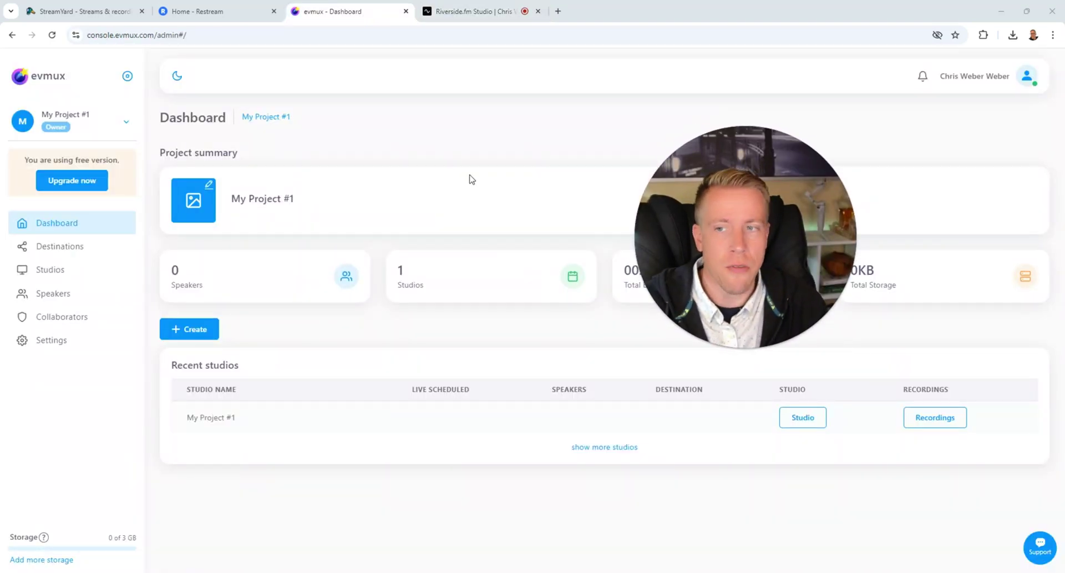
# Open the studio for My Project #1 from the Recent studios list.
pyautogui.click(803, 419)
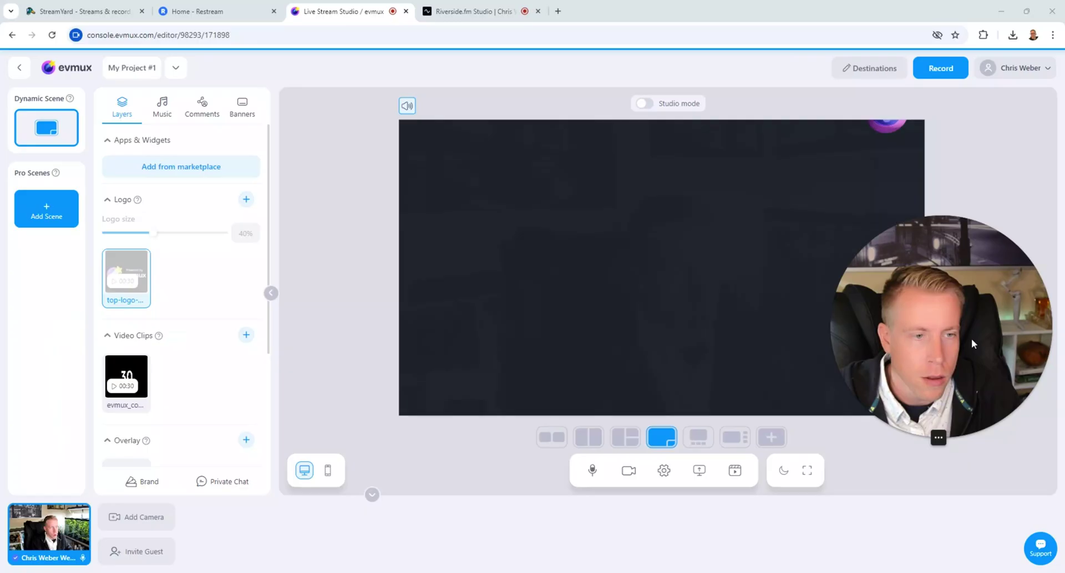
# Look up the guest invitation link, then dismiss the invitation popup.
pyautogui.moveTo(971, 344); pyautogui.dragTo(924, 201)
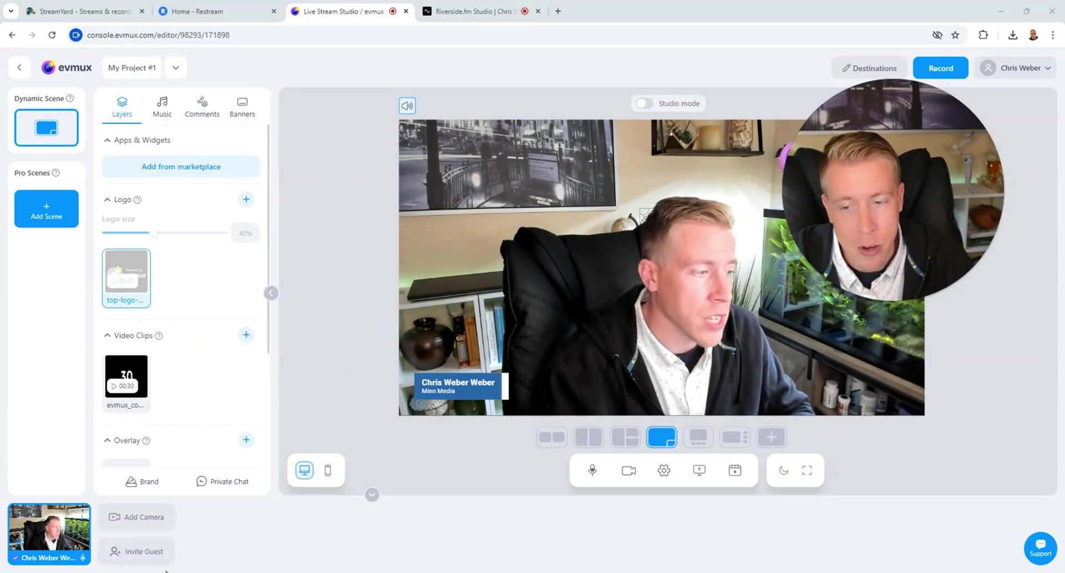
pyautogui.click(151, 562)
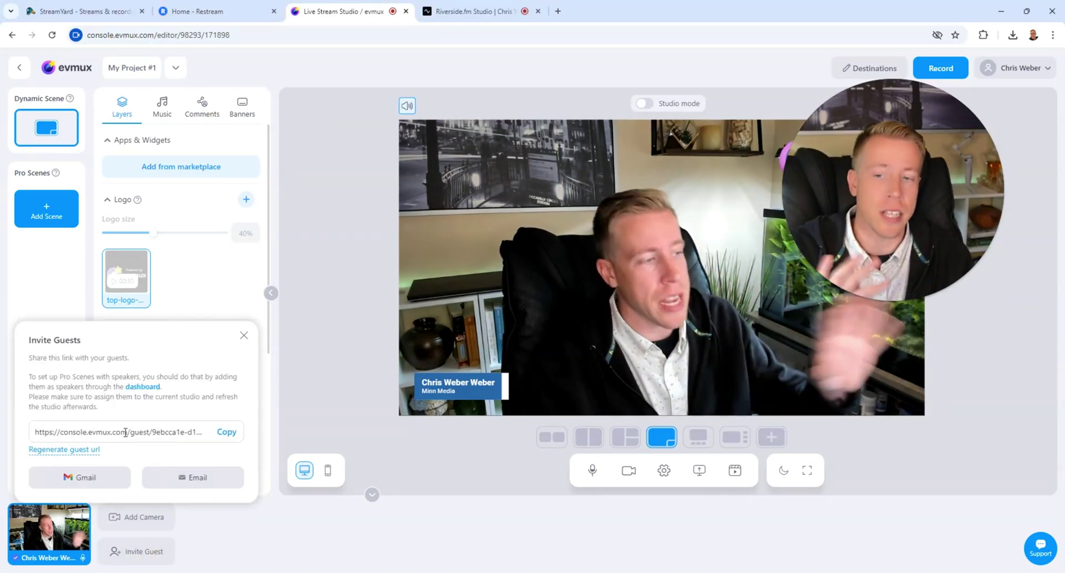
pyautogui.click(244, 336)
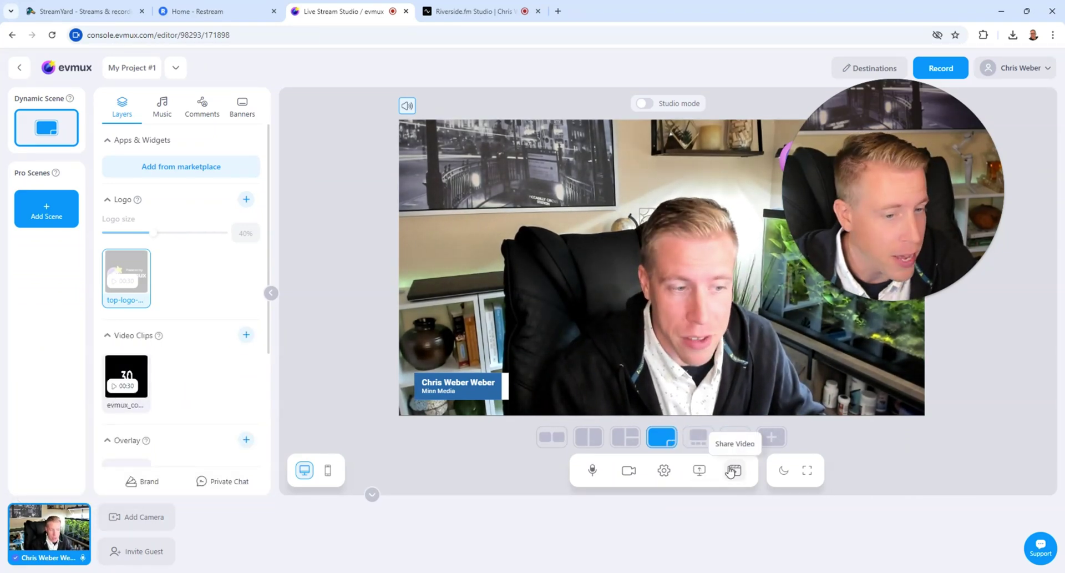
# Share the Riverside studio tab into evmux and show its Projects dashboard.
pyautogui.click(700, 471)
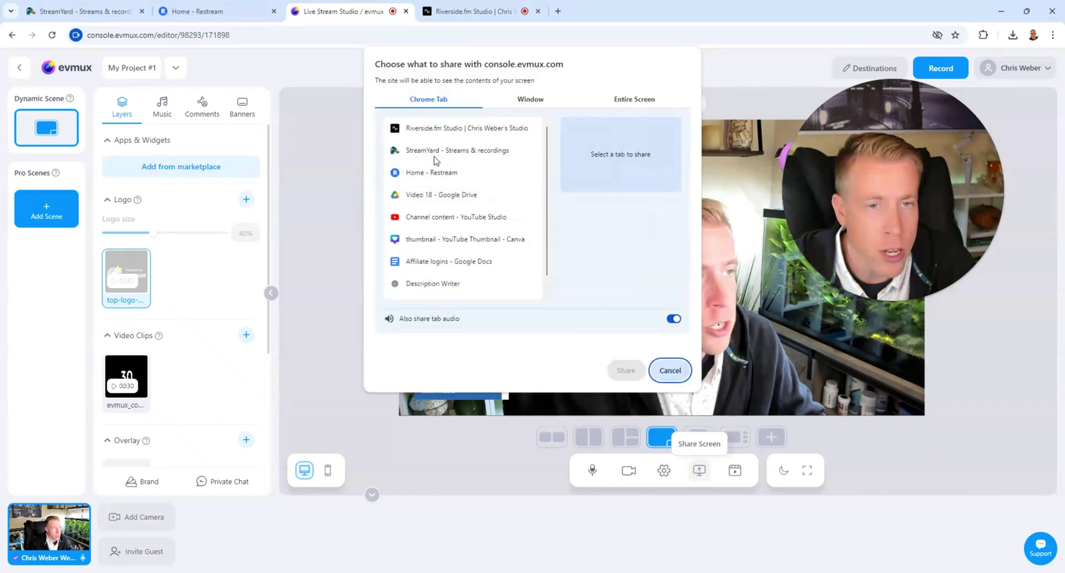
pyautogui.click(468, 131)
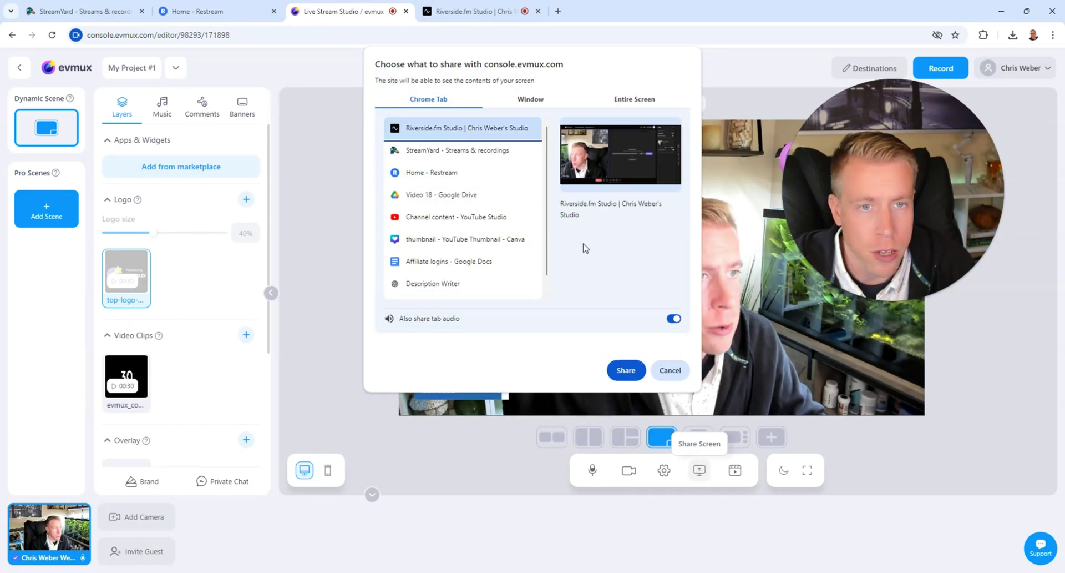
pyautogui.click(630, 369)
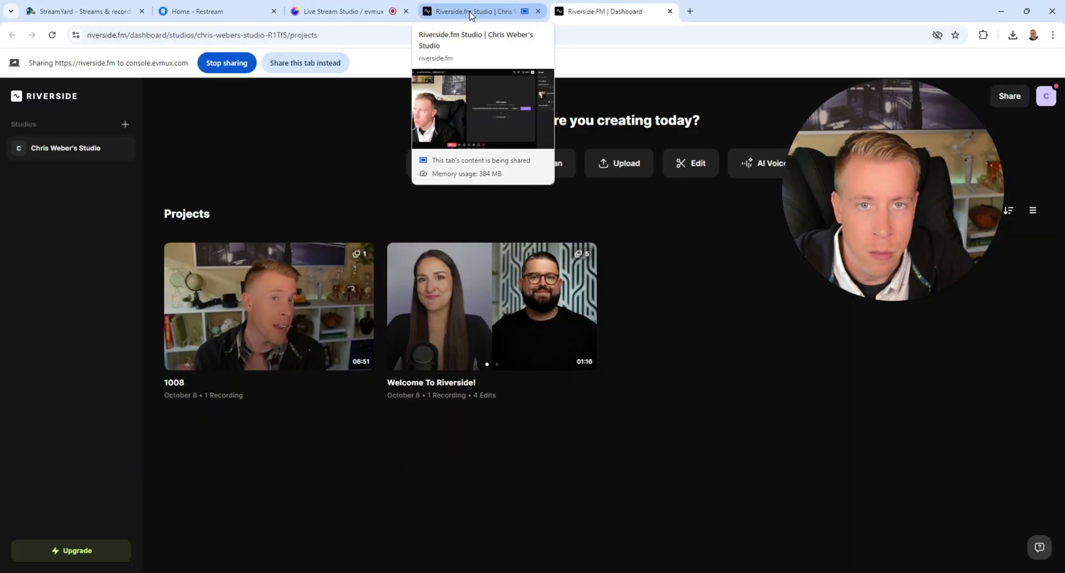
pyautogui.click(471, 15)
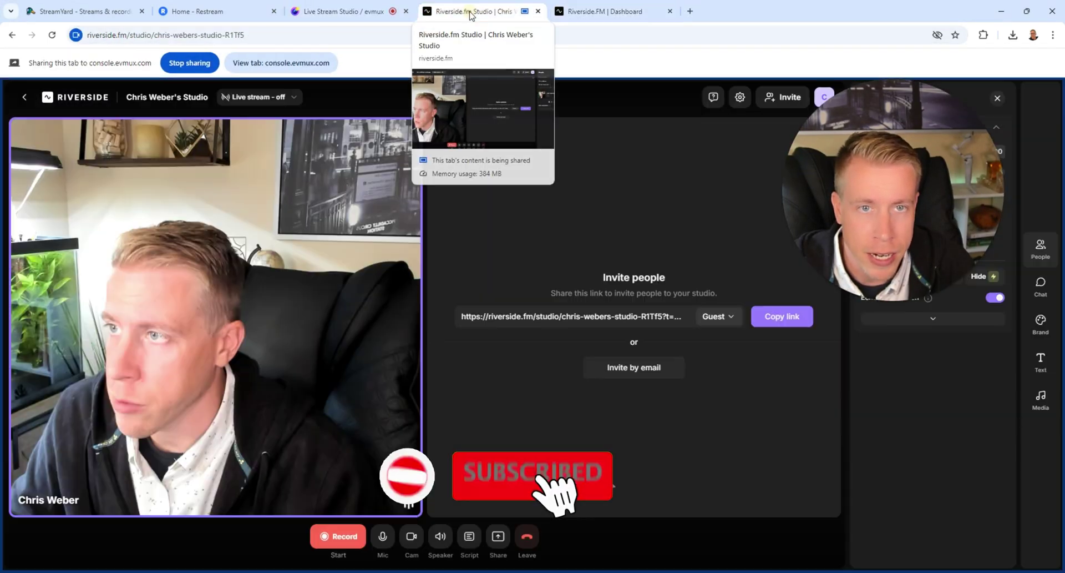
pyautogui.click(18, 99)
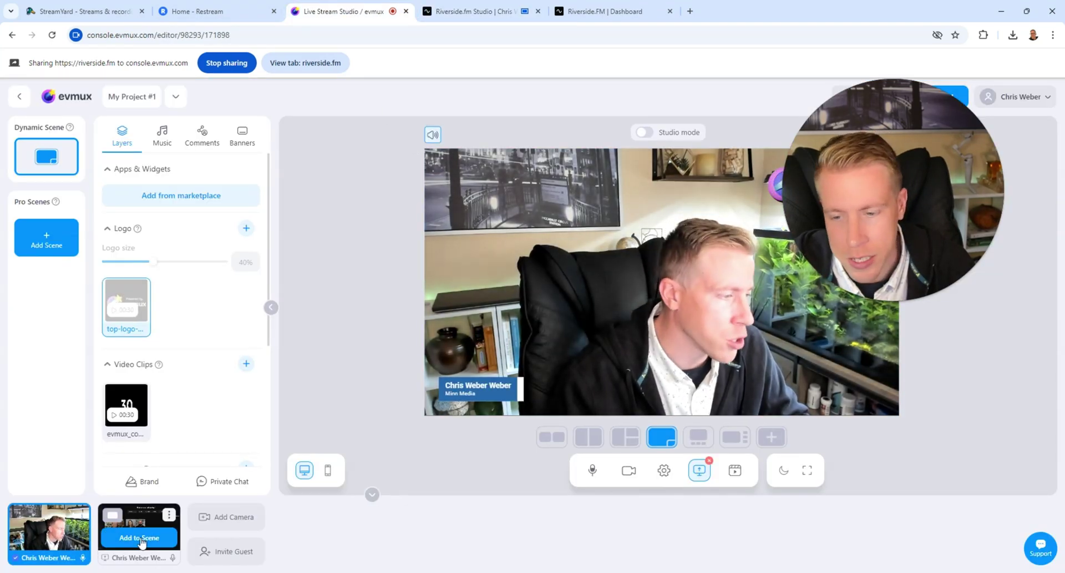
# Add the Riverside share to the stage, then use the full-screen layout with camera inset.
pyautogui.click(139, 539)
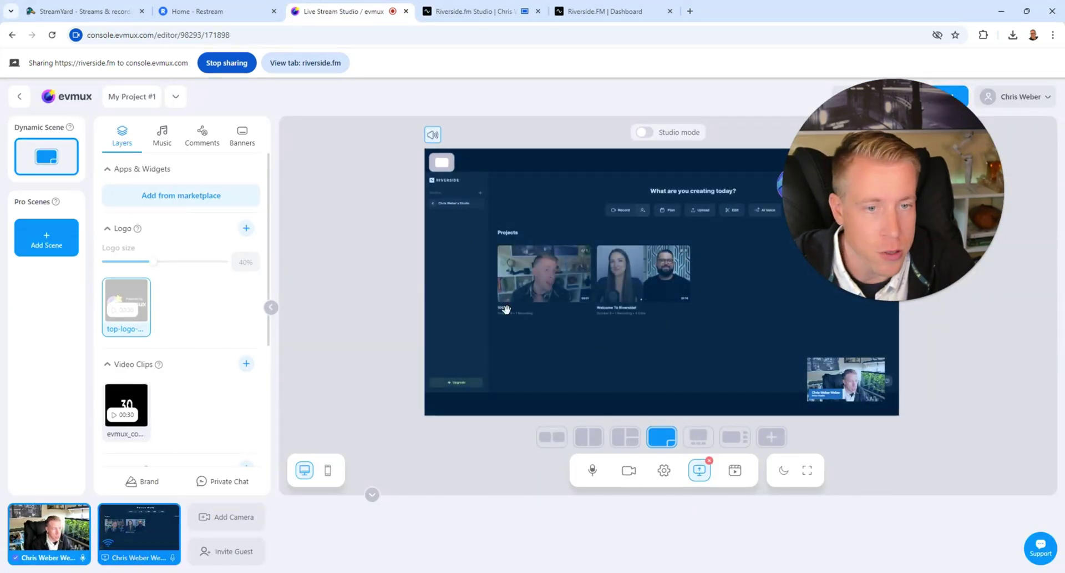
pyautogui.moveTo(888, 284); pyautogui.dragTo(880, 289)
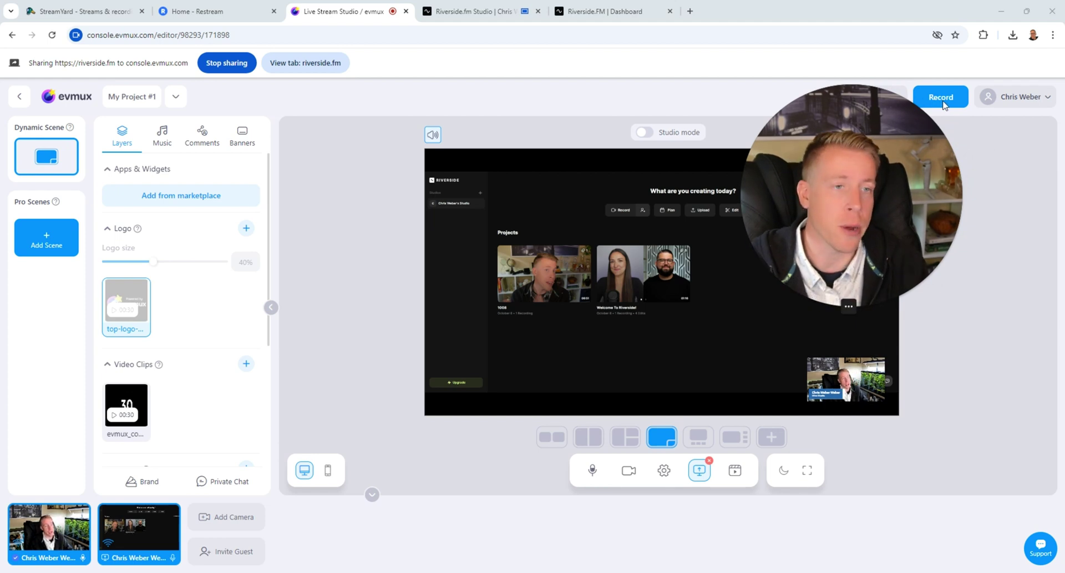
pyautogui.click(628, 444)
pyautogui.moveTo(875, 214); pyautogui.dragTo(865, 138)
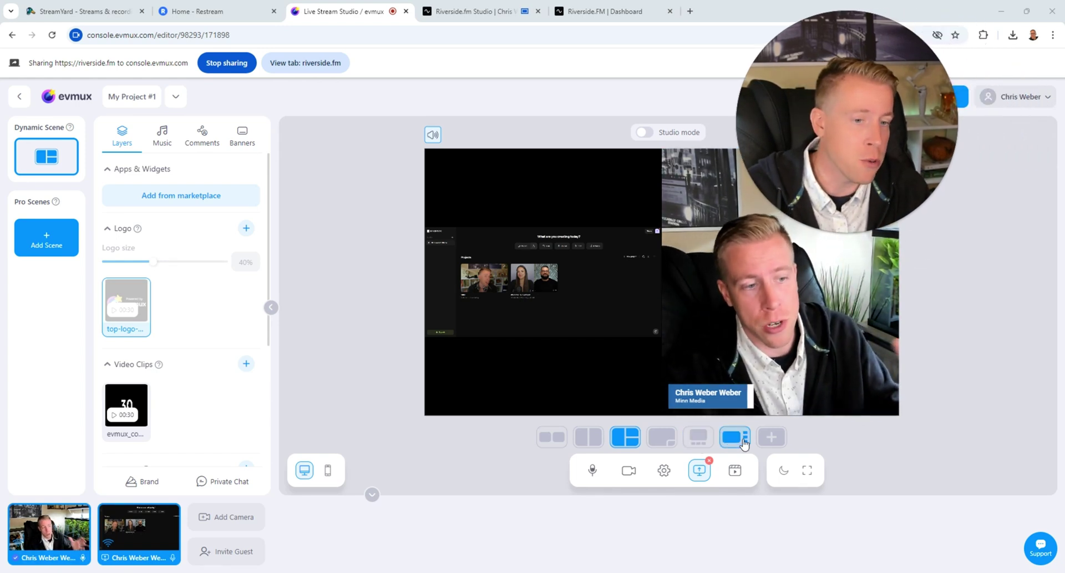
pyautogui.click(662, 436)
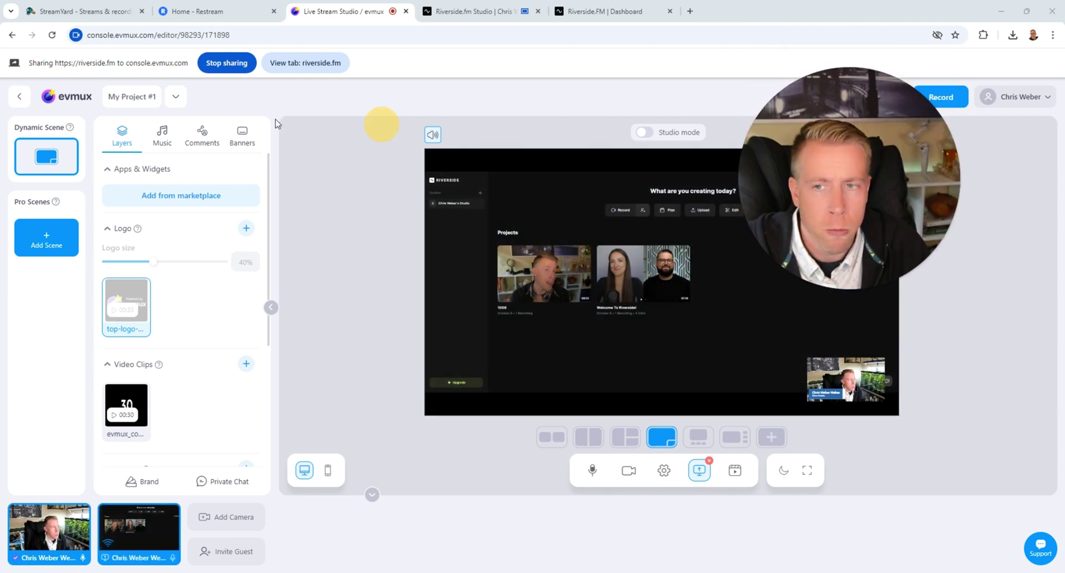
# Browse the App Market widgets such as Chat Box, Polls, Teleprompter and YouTube.
pyautogui.click(203, 194)
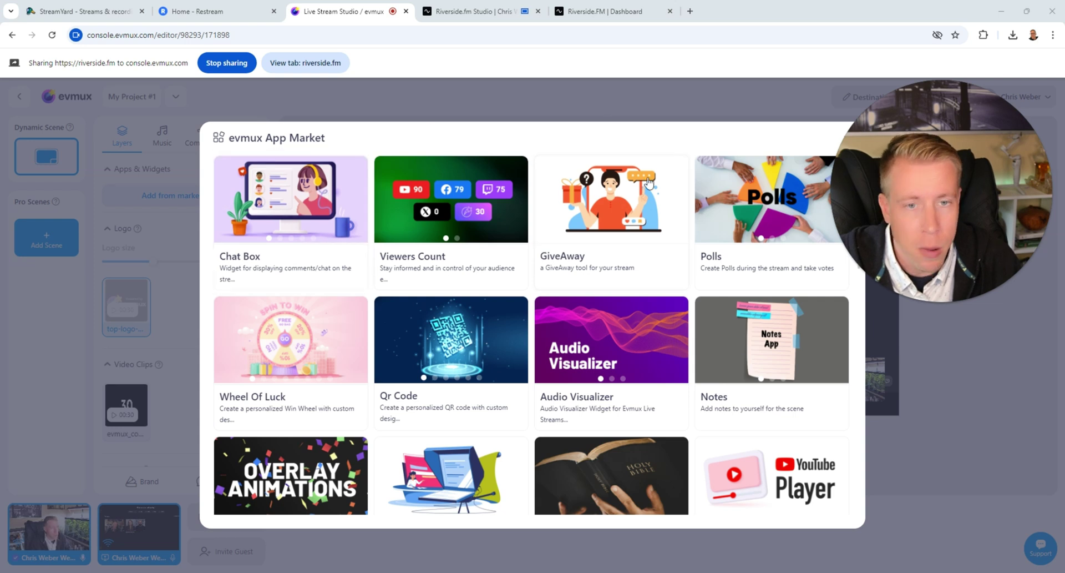
pyautogui.scroll(-1, 772, 344)
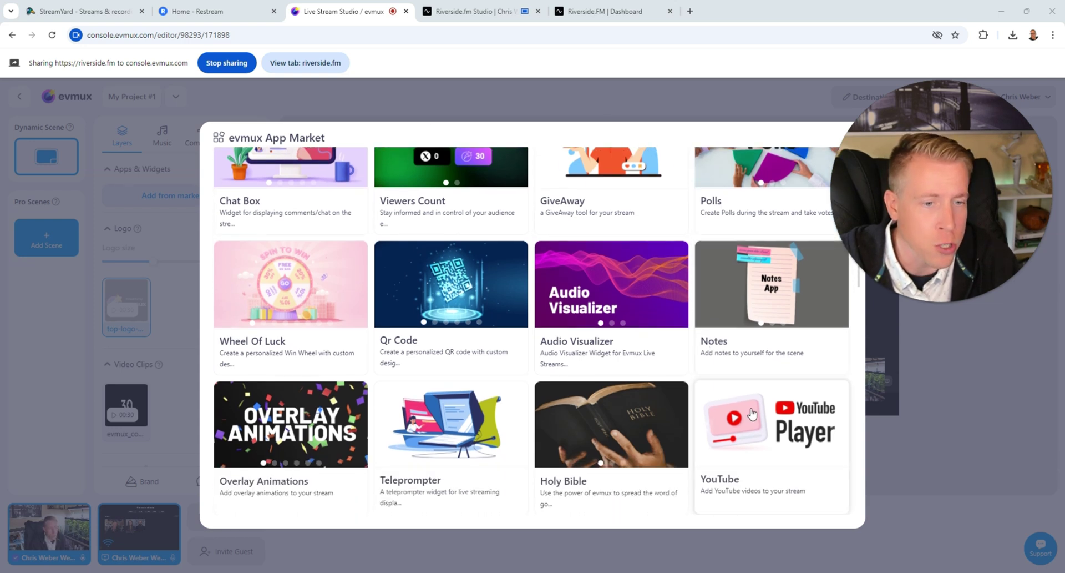
pyautogui.scroll(-2, 444, 389)
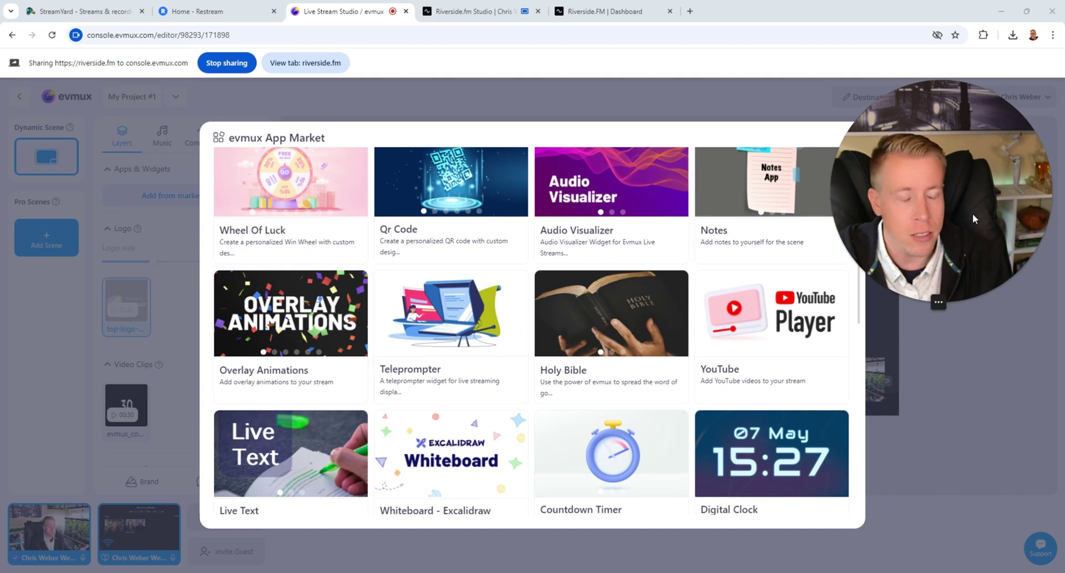
pyautogui.moveTo(973, 213); pyautogui.dragTo(970, 201)
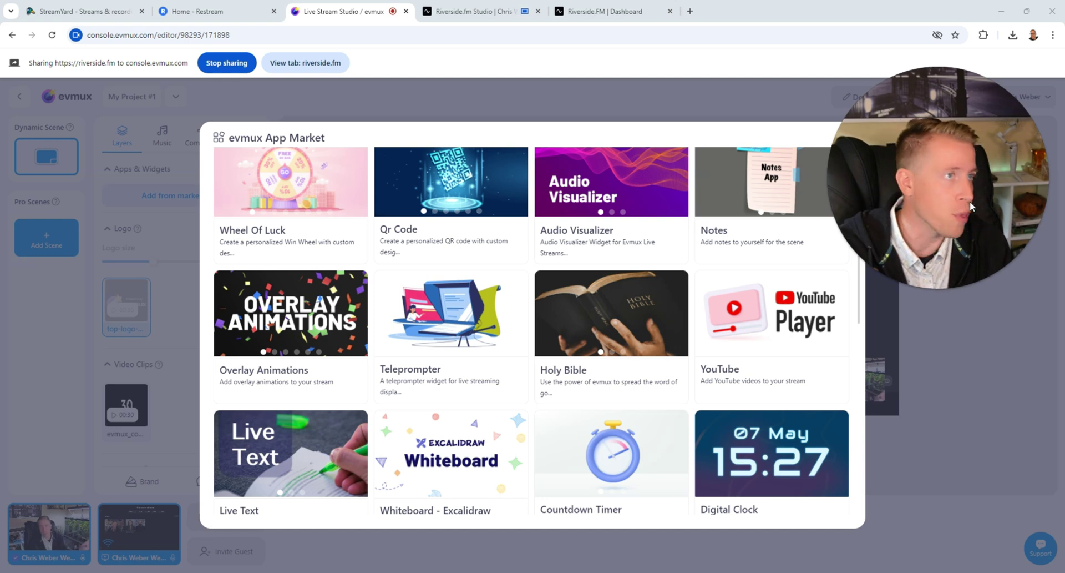
# Close the App Market and take the Riverside screen share off the scene.
pyautogui.click(969, 201)
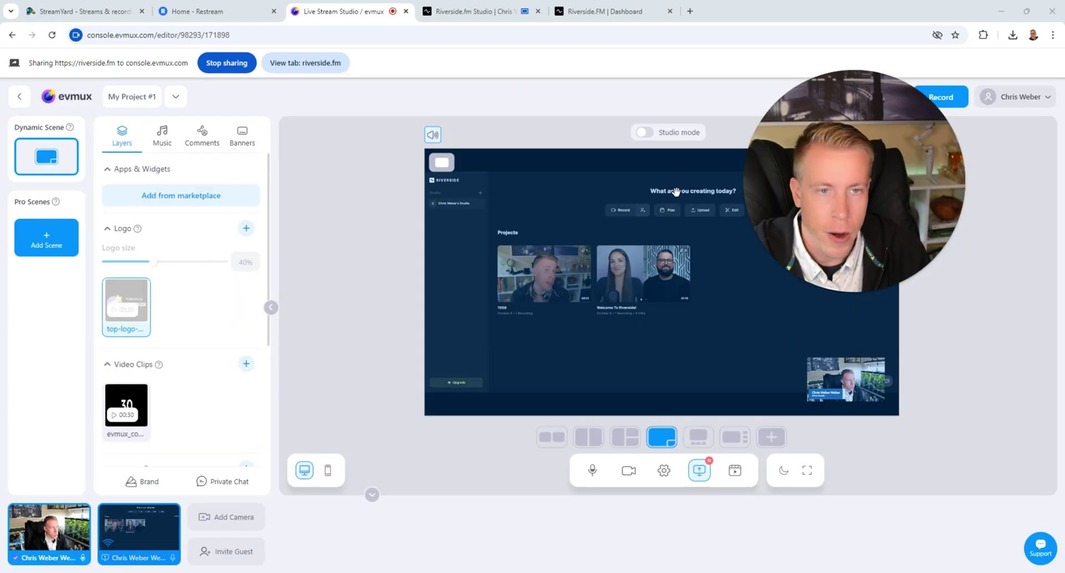
pyautogui.click(148, 541)
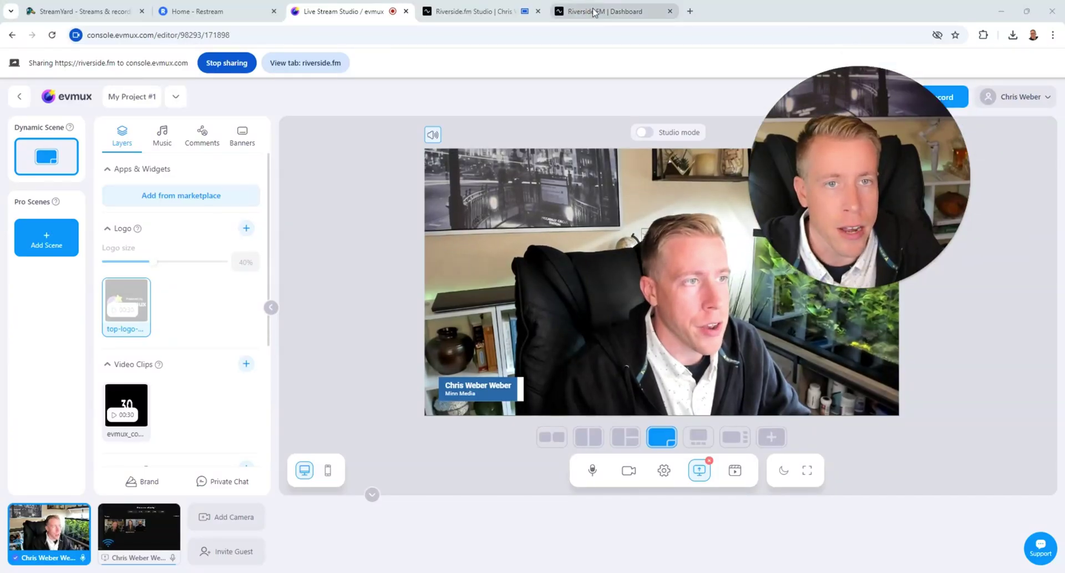
# Check the Riverside tab, then move on to Restream's Streams home page.
pyautogui.click(594, 12)
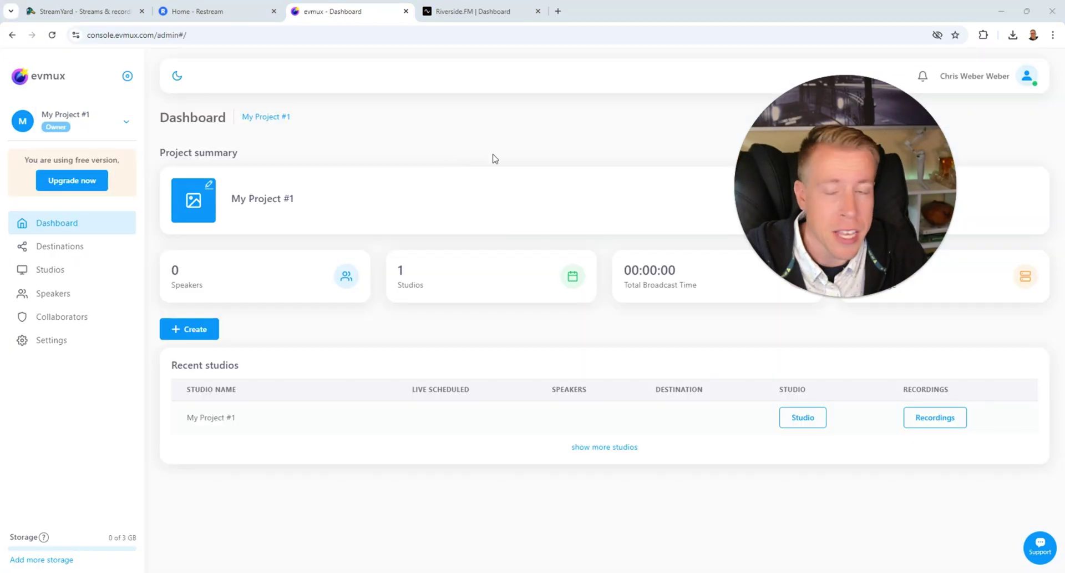
pyautogui.moveTo(810, 228); pyautogui.dragTo(496, 251)
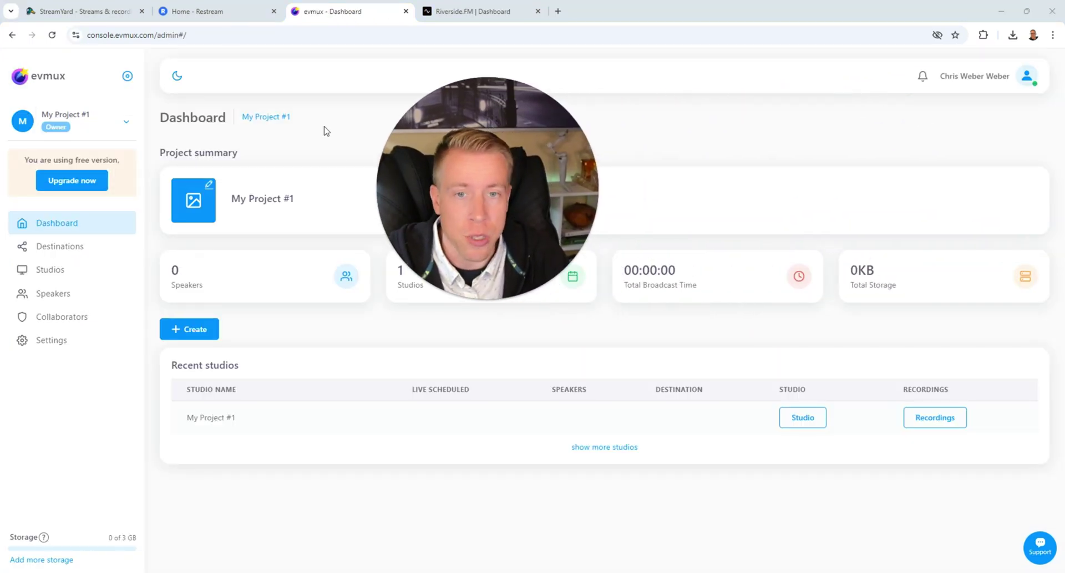
pyautogui.click(197, 11)
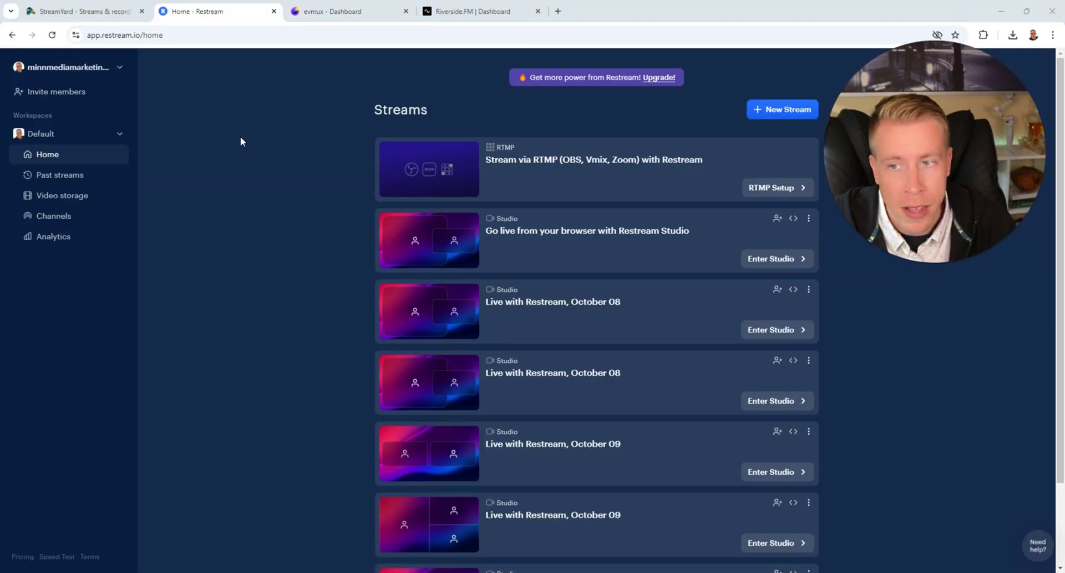
# Enter Restream Studio for the 'Go live from your browser with Restream Studio' stream.
pyautogui.click(791, 258)
pyautogui.moveTo(892, 185); pyautogui.dragTo(854, 254)
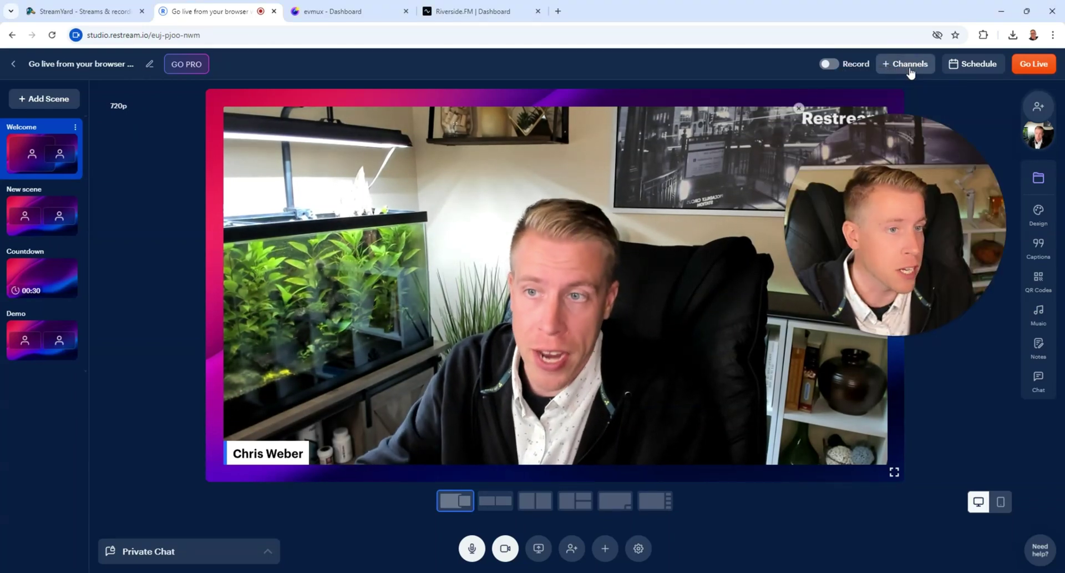
# Review the streaming destinations, then start a screen share from the add-source menu.
pyautogui.click(909, 64)
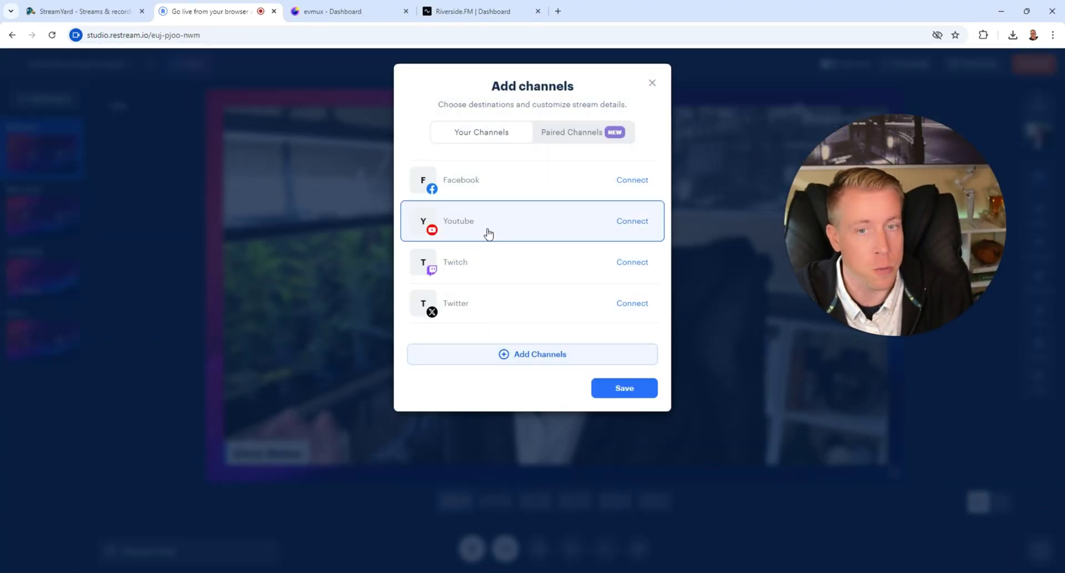
pyautogui.click(652, 83)
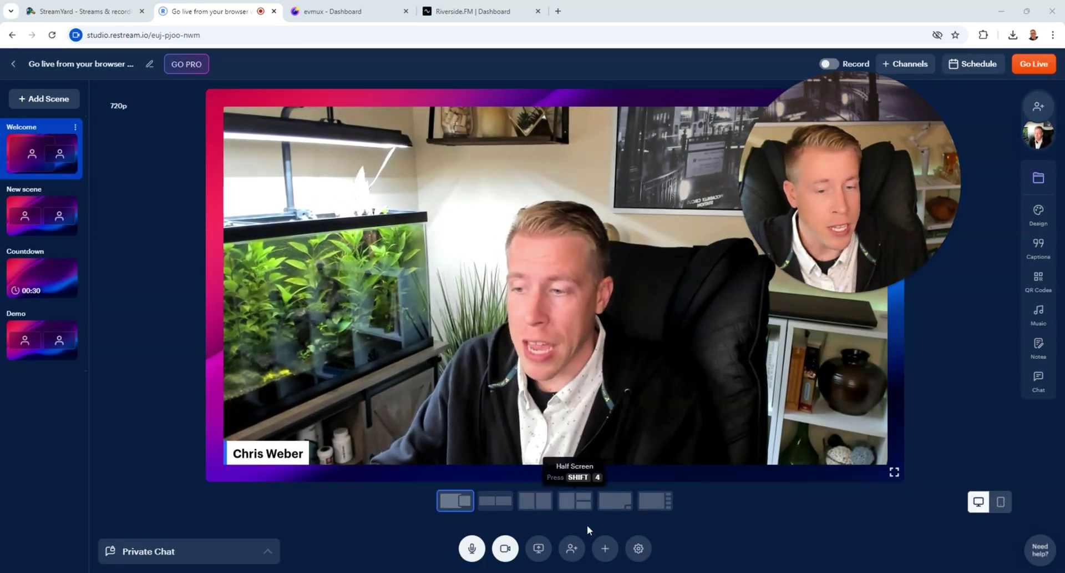
pyautogui.click(607, 548)
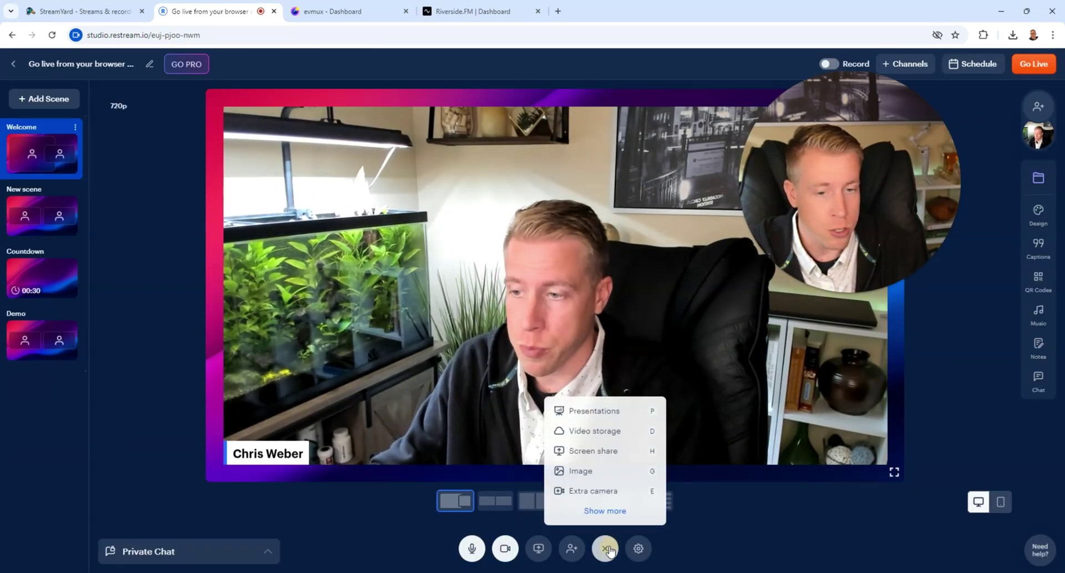
pyautogui.click(604, 511)
pyautogui.click(605, 430)
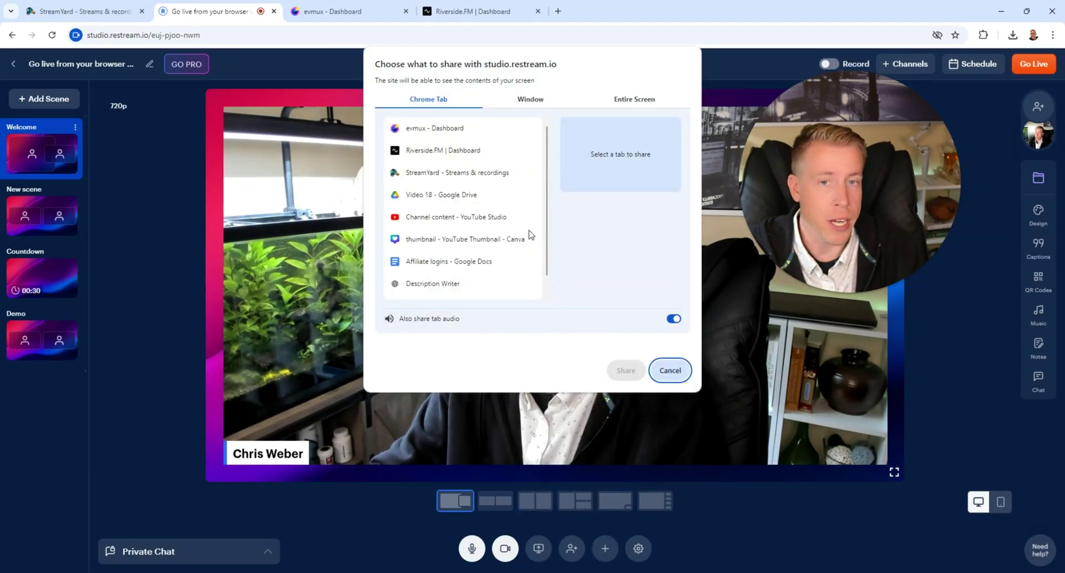
# Share the Riverside.FM Dashboard tab and place it beside the camera in Half Screen layout.
pyautogui.click(531, 100)
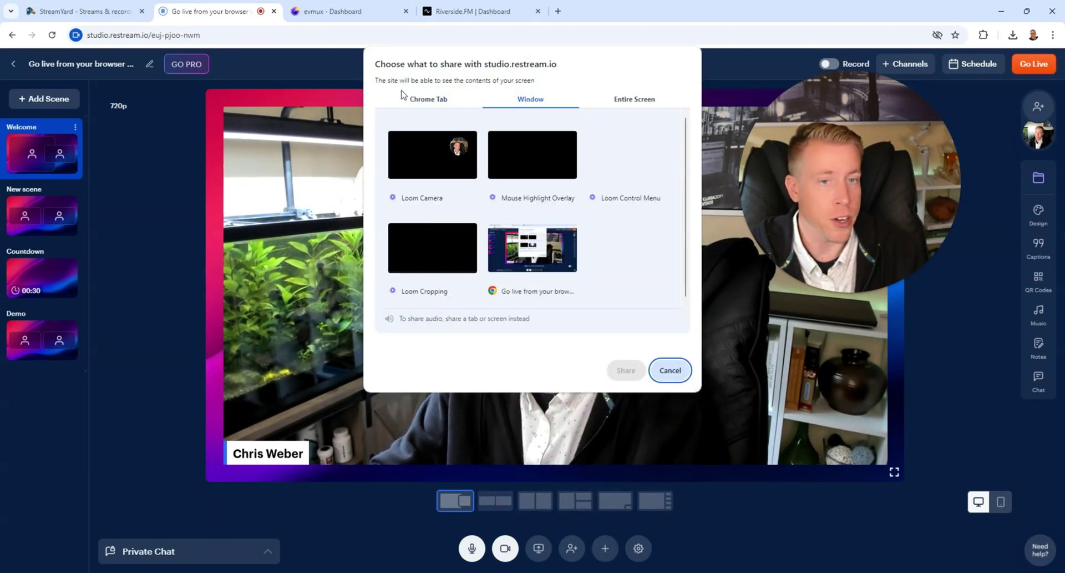
pyautogui.click(420, 100)
pyautogui.click(453, 151)
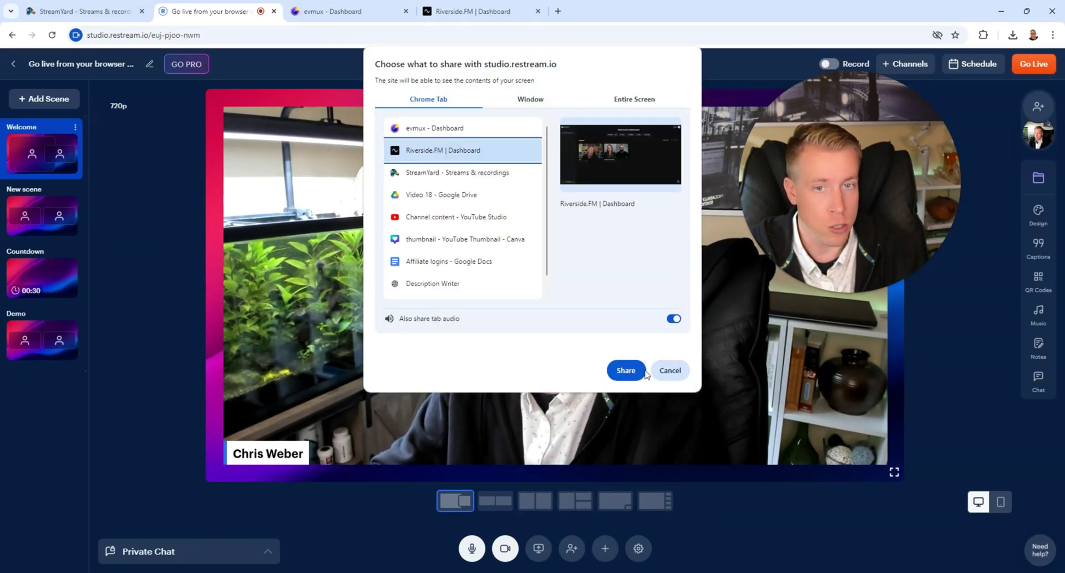
pyautogui.click(626, 370)
pyautogui.click(239, 11)
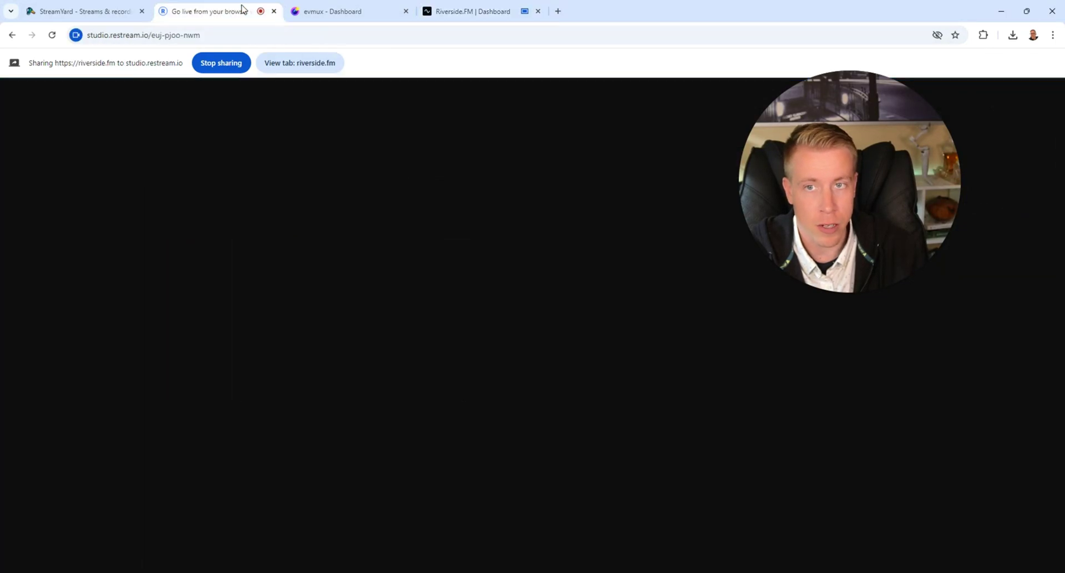
pyautogui.click(594, 500)
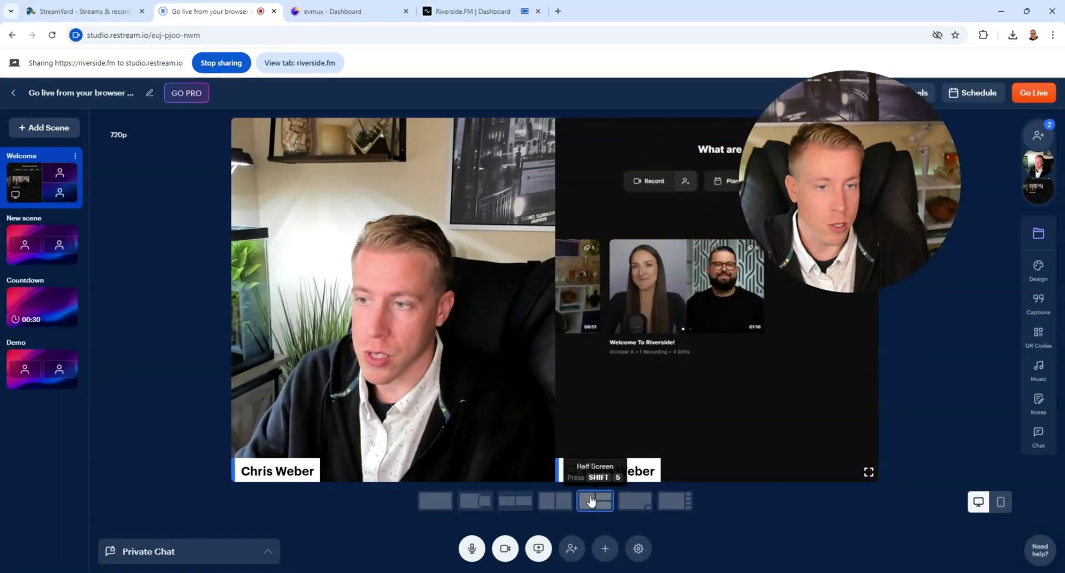
# Apply picture-in-picture, swap the camera into the main view, then restore the Riverside share as main.
pyautogui.click(640, 502)
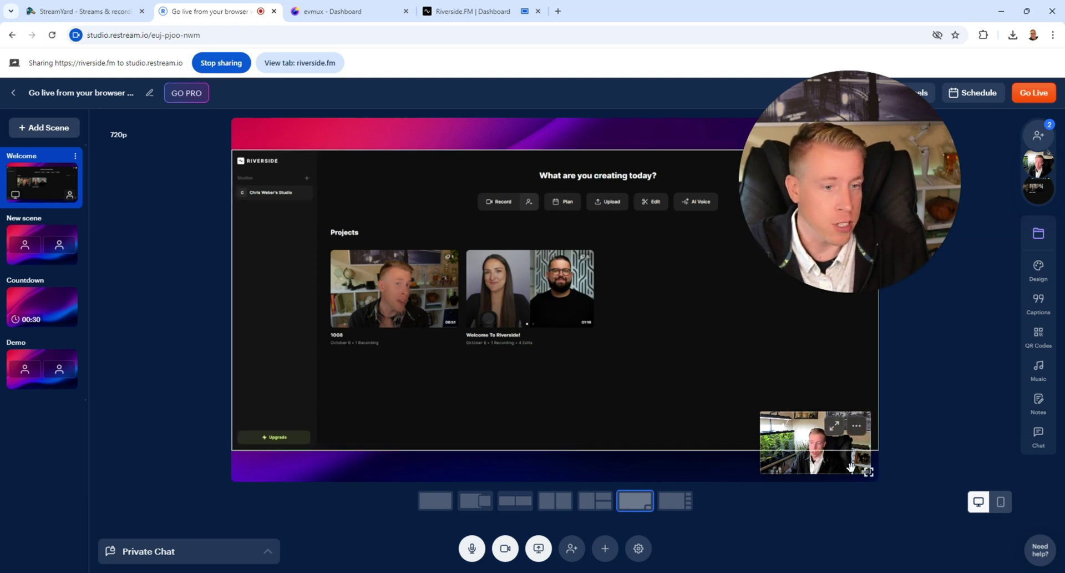
pyautogui.moveTo(836, 434); pyautogui.dragTo(286, 418)
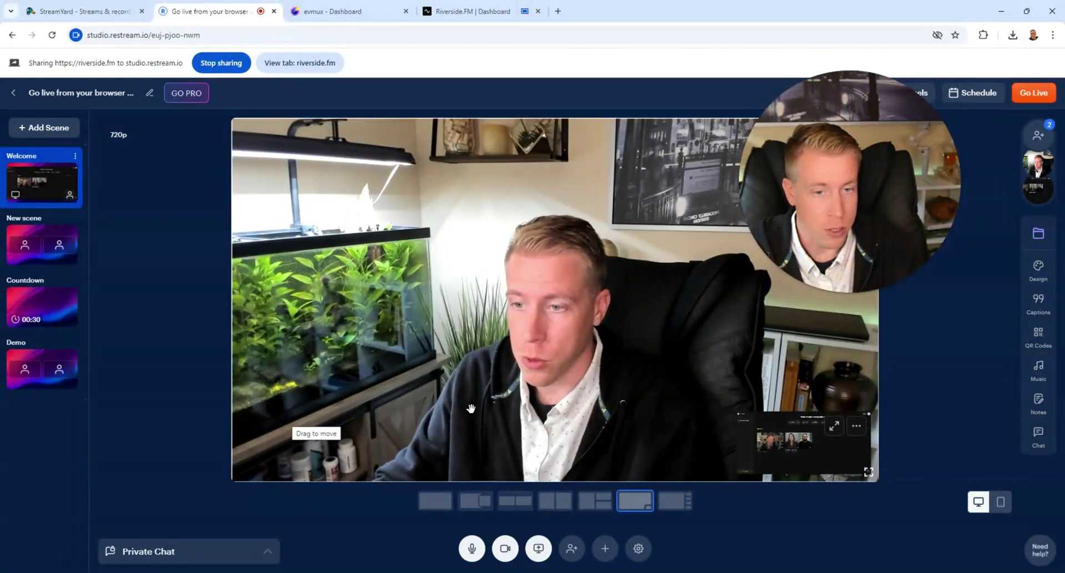
pyautogui.moveTo(471, 409); pyautogui.dragTo(988, 224)
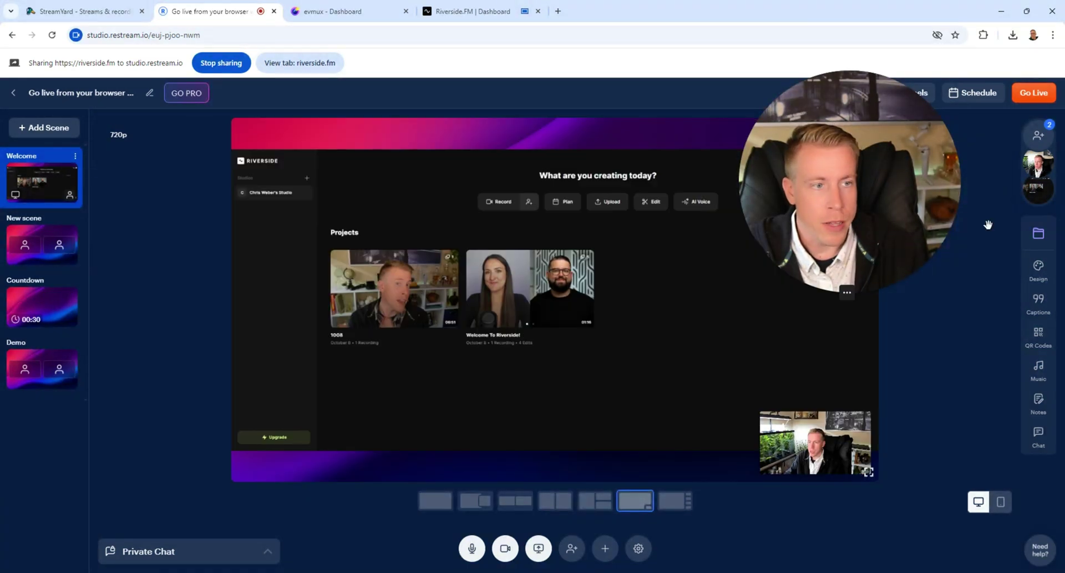
# In Design's Captions list, show the Q&A lower third instead of the welcome caption.
pyautogui.click(1039, 272)
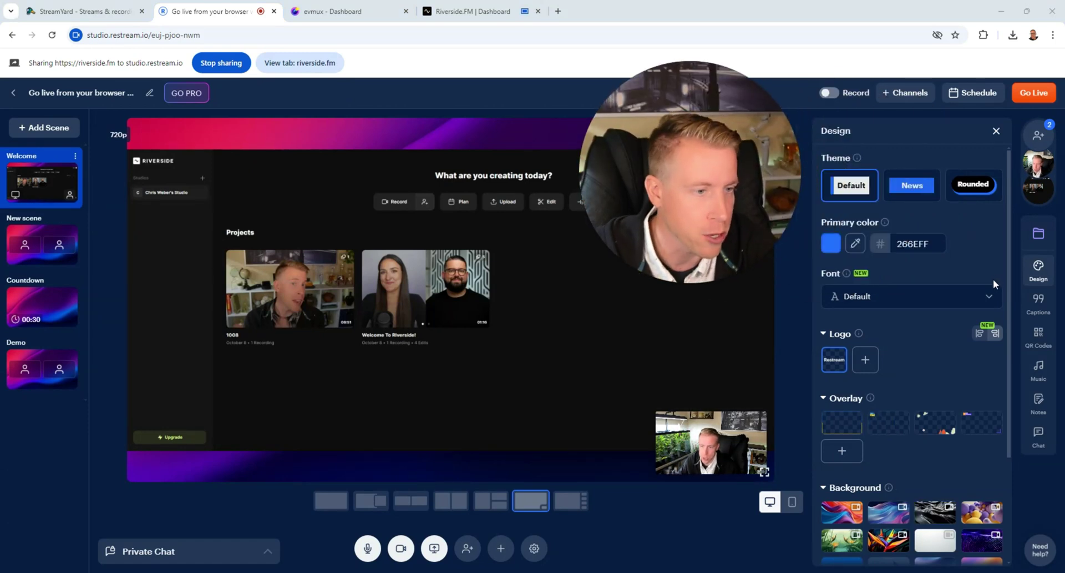
pyautogui.click(1039, 303)
pyautogui.moveTo(951, 200)
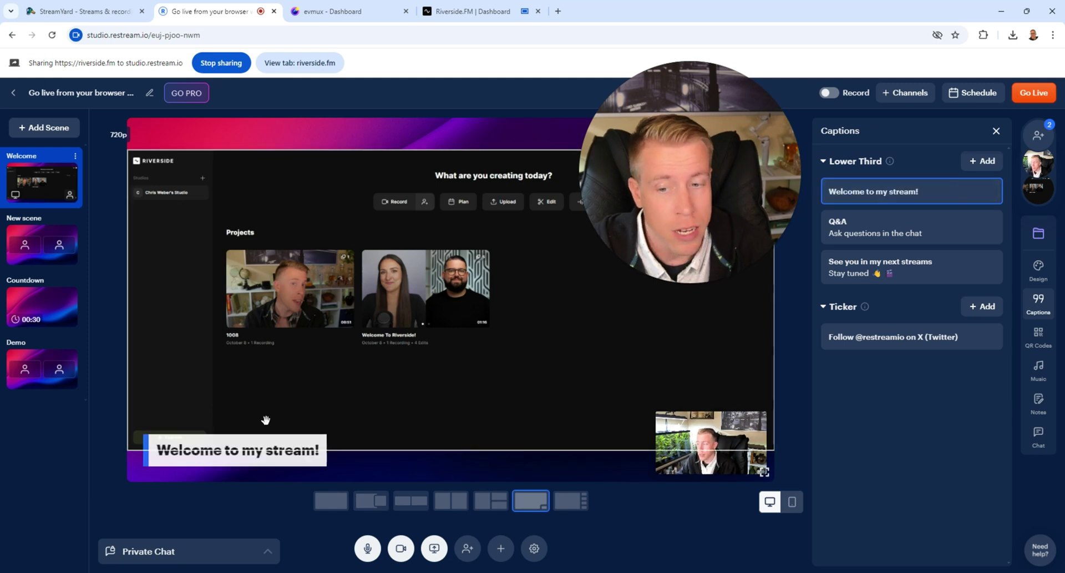
pyautogui.click(892, 236)
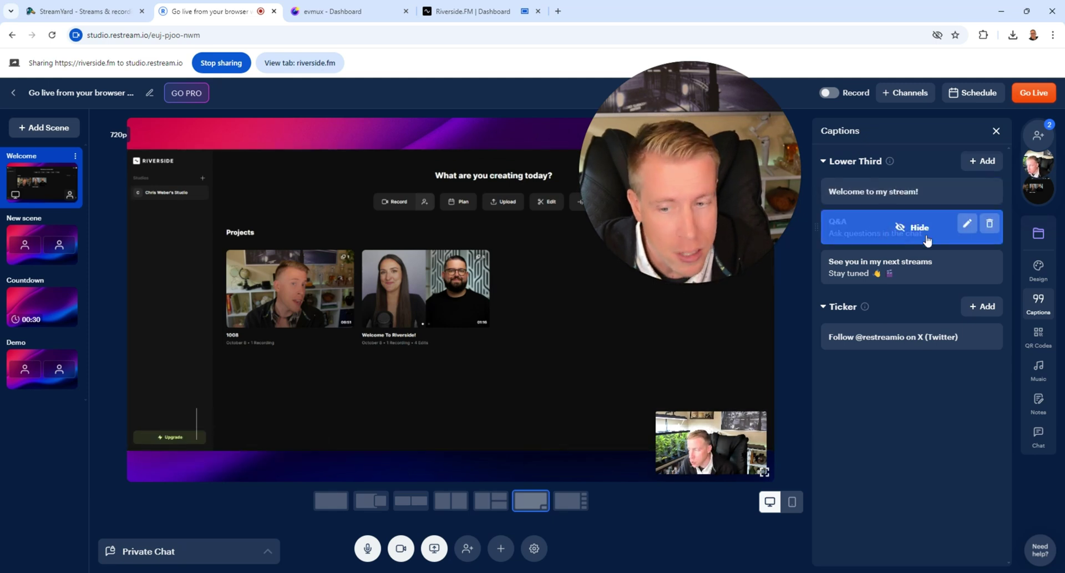
# Display the chat message 'Never miss a comment!' on stream, then view the Music and QR Codes options.
pyautogui.click(1038, 434)
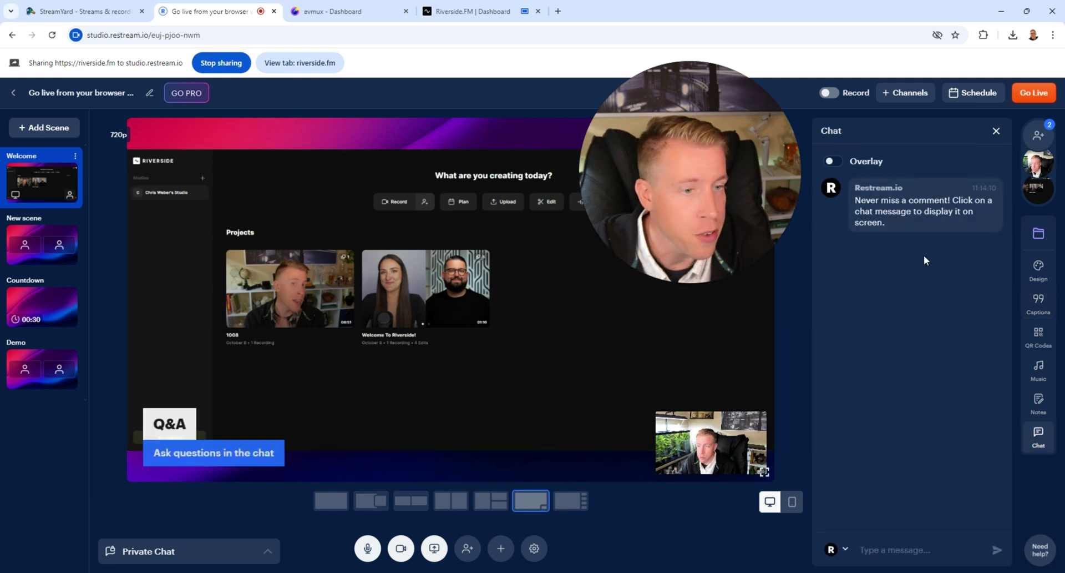
pyautogui.click(900, 202)
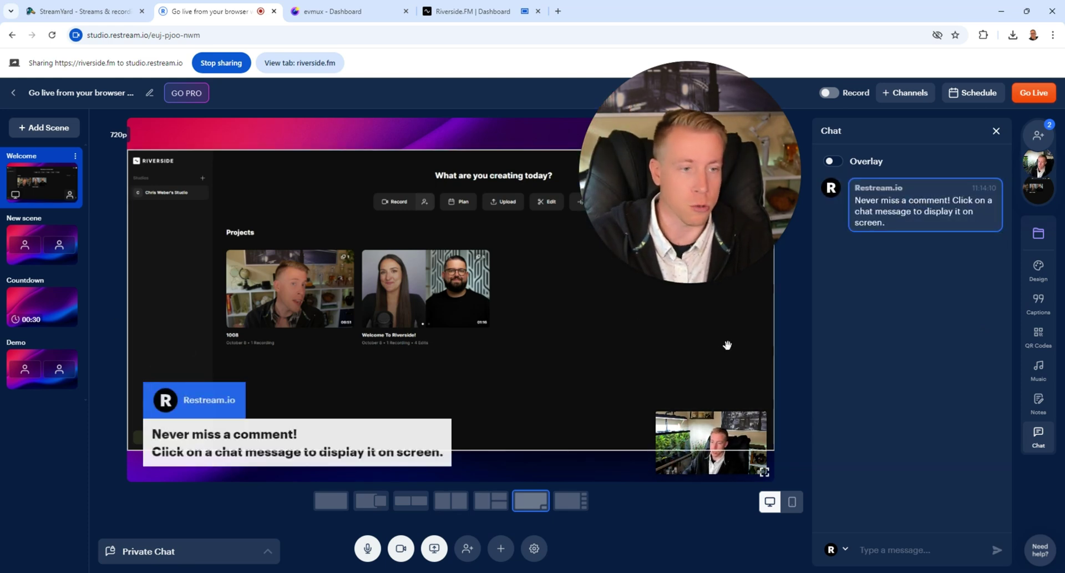
pyautogui.click(1038, 369)
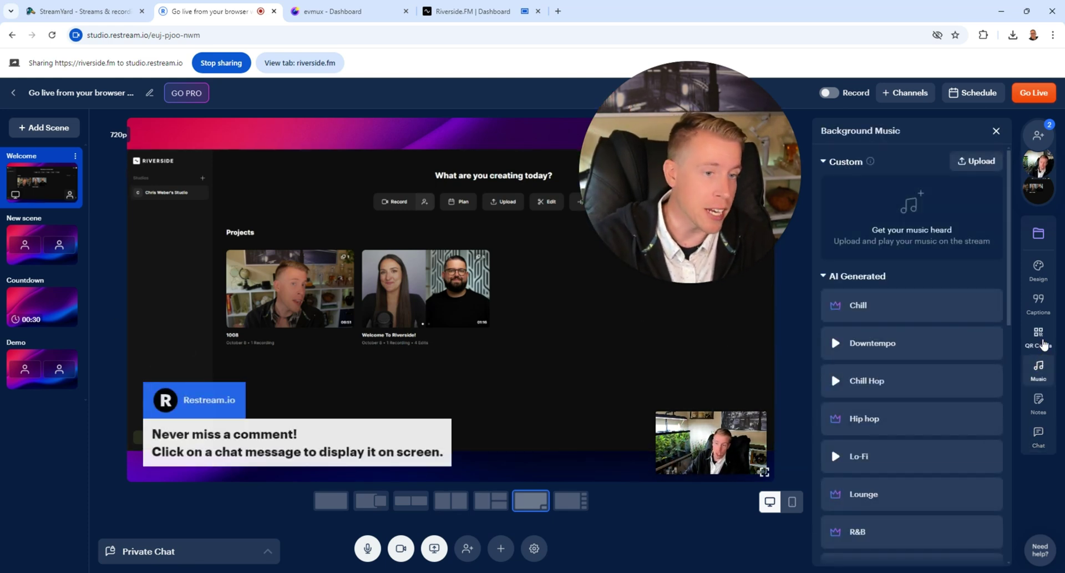
pyautogui.click(1043, 341)
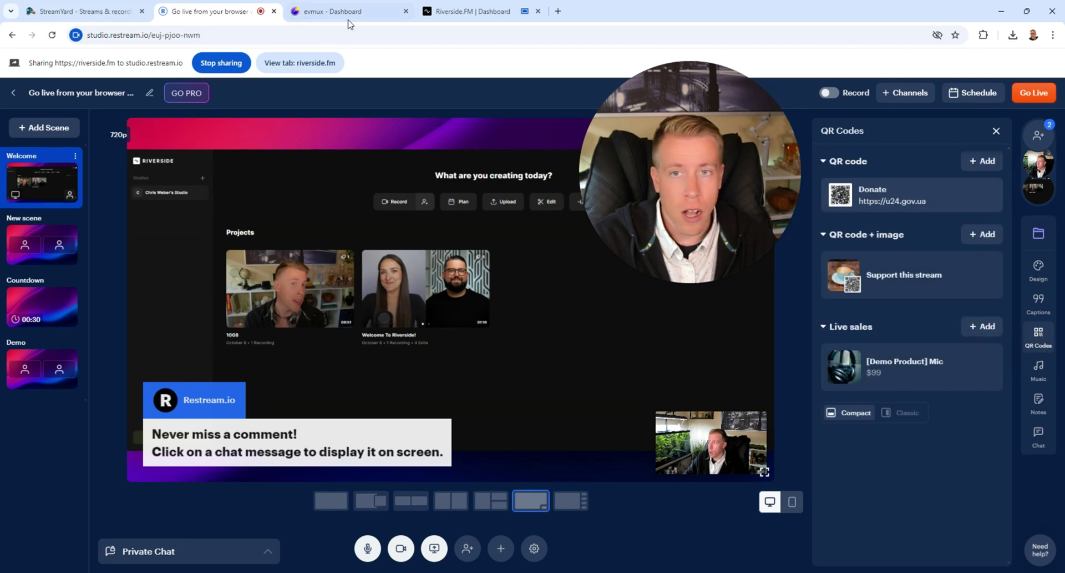